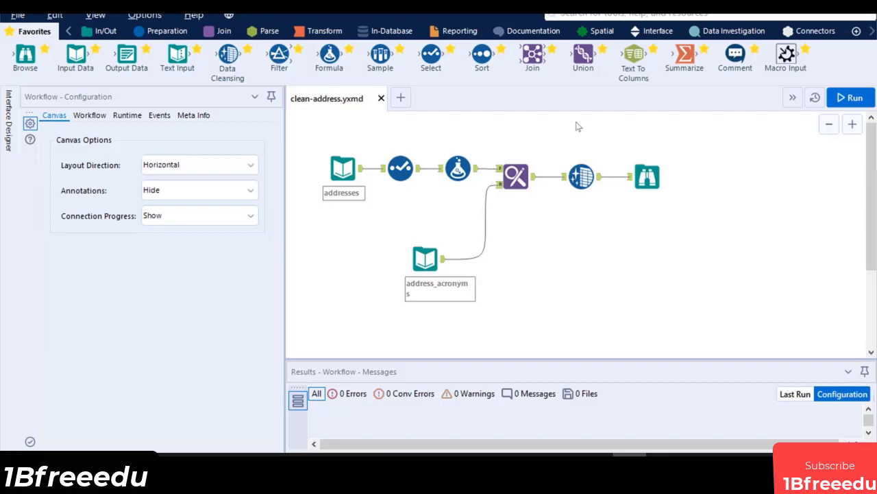
- Place a Macro Input above the addresses data and confirm the workflow type is Standard Macro
{"action": "left_click", "coordinate": [650, 31]}
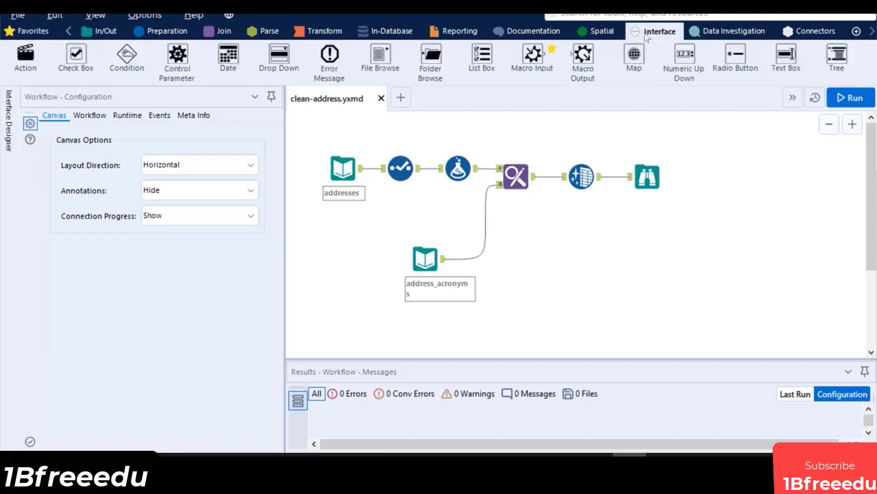
{"action": "left_click_drag", "start_coordinate": [532, 56], "coordinate": [345, 127]}
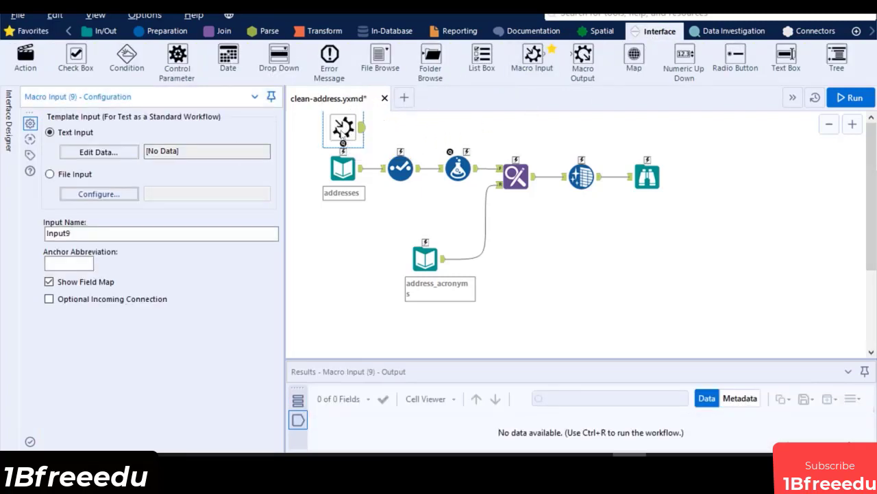
{"action": "left_click", "coordinate": [307, 154]}
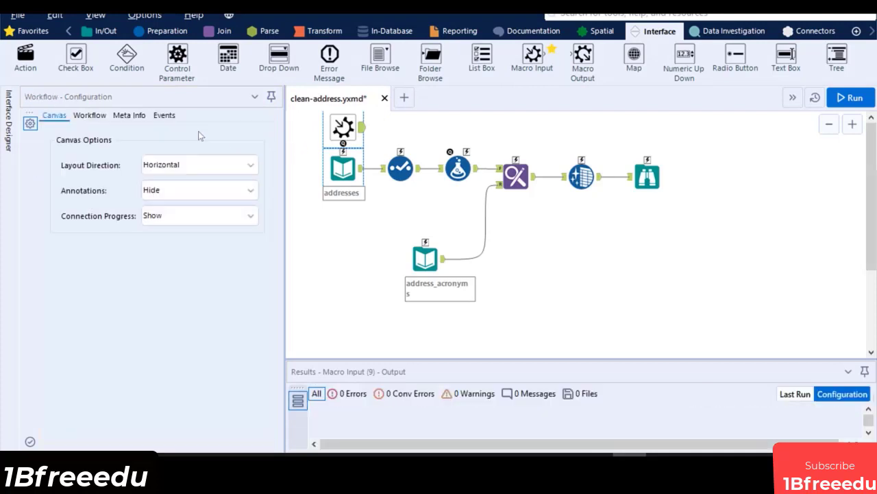
{"action": "left_click", "coordinate": [90, 115]}
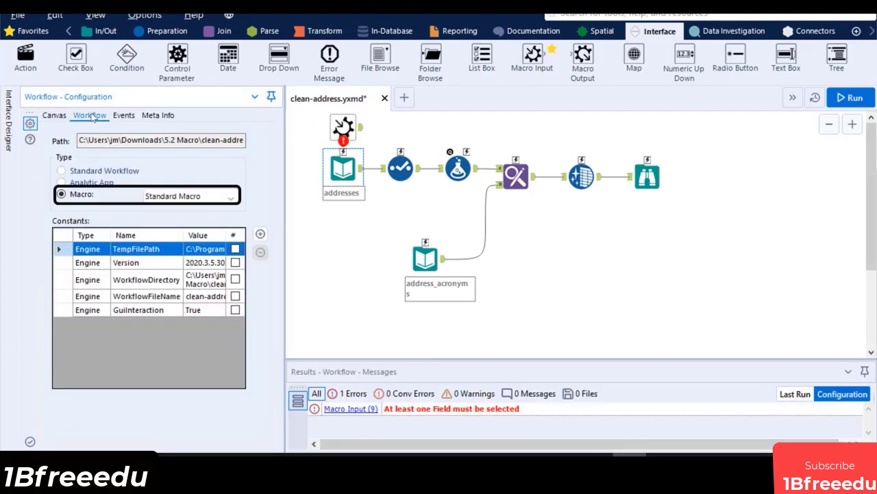
{"action": "left_click", "coordinate": [235, 196]}
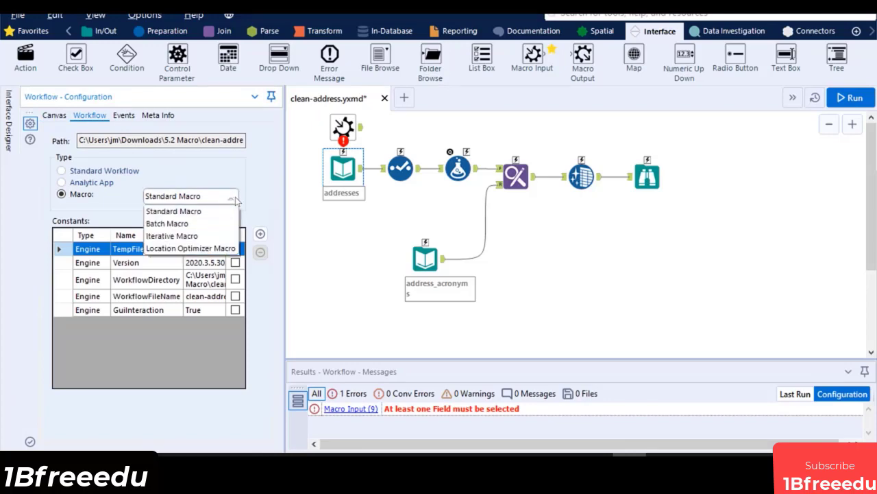
{"action": "left_click", "coordinate": [235, 197]}
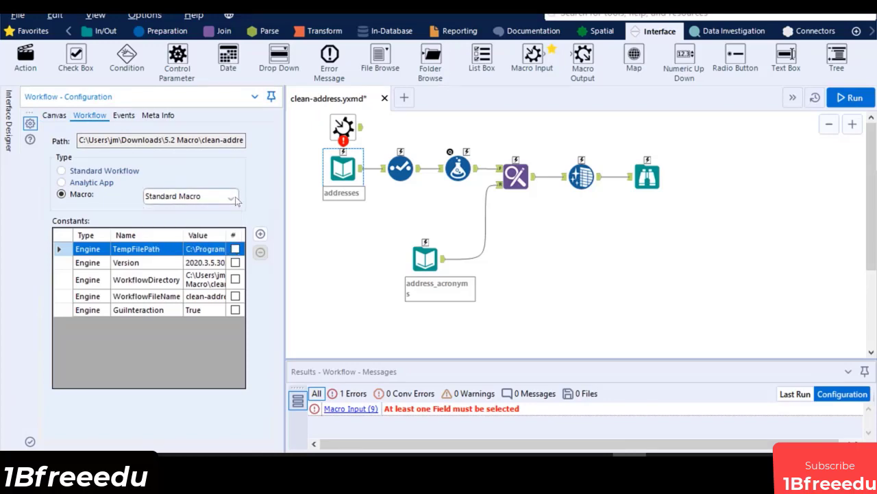
{"action": "left_click", "coordinate": [340, 130]}
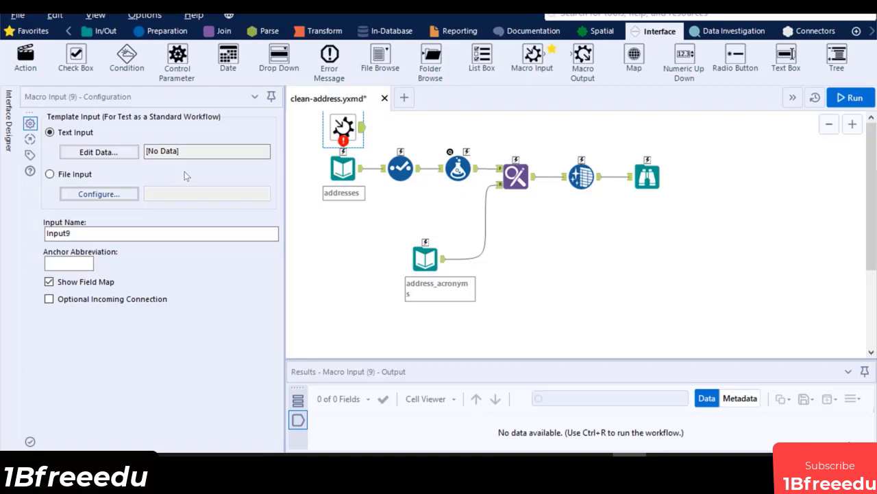
- Set Input9's File Input template to Sheet1 of addresses.xlsx
{"action": "left_click", "coordinate": [183, 177]}
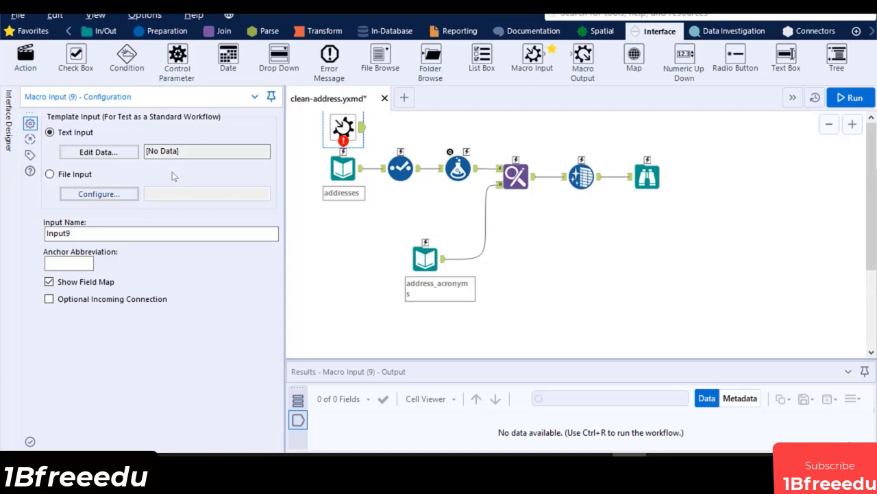
{"action": "left_click", "coordinate": [49, 174]}
{"action": "left_click", "coordinate": [85, 190]}
{"action": "left_click", "coordinate": [602, 78]}
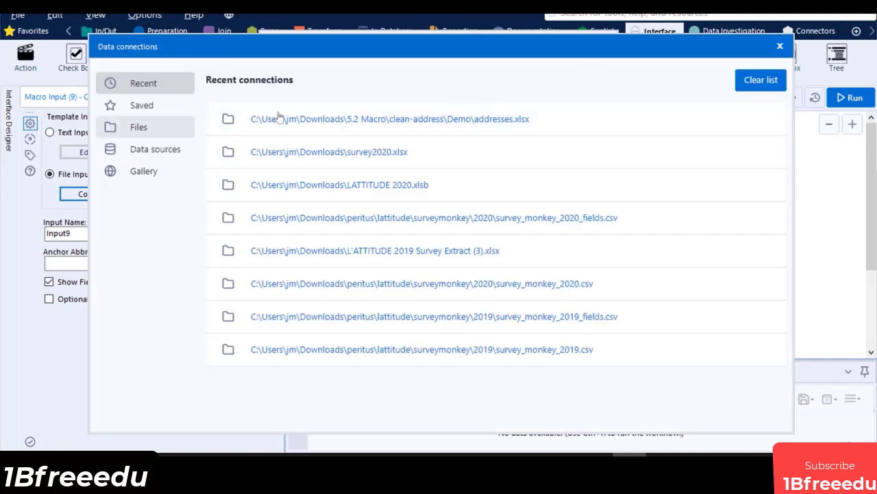
{"action": "left_click", "coordinate": [128, 129]}
{"action": "left_click", "coordinate": [542, 120]}
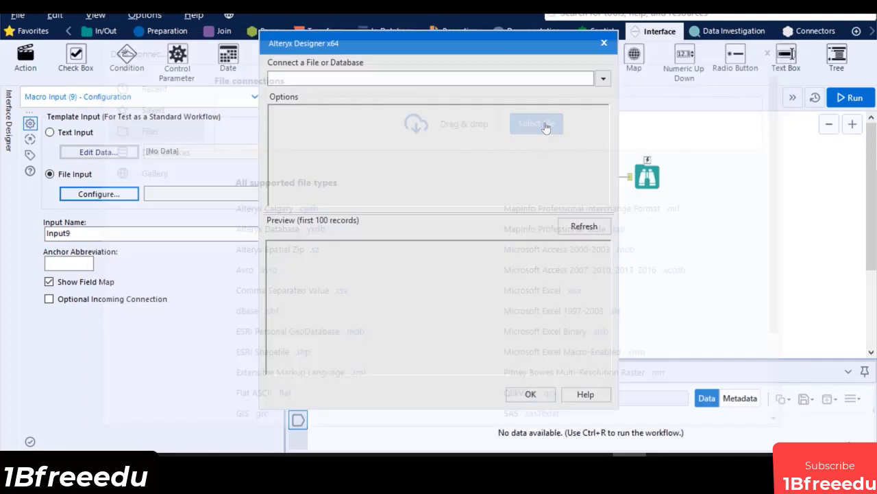
{"action": "left_click", "coordinate": [388, 142]}
{"action": "double_click", "coordinate": [389, 142]}
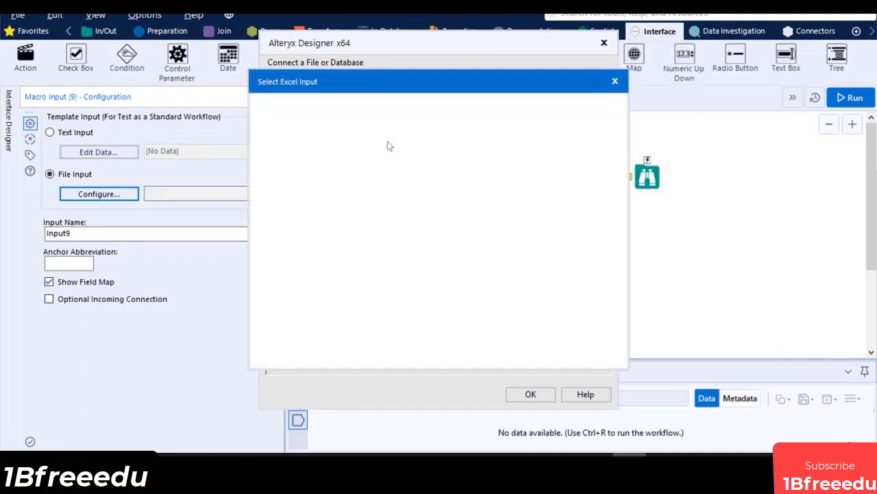
{"action": "left_click", "coordinate": [593, 352]}
{"action": "left_click", "coordinate": [530, 394]}
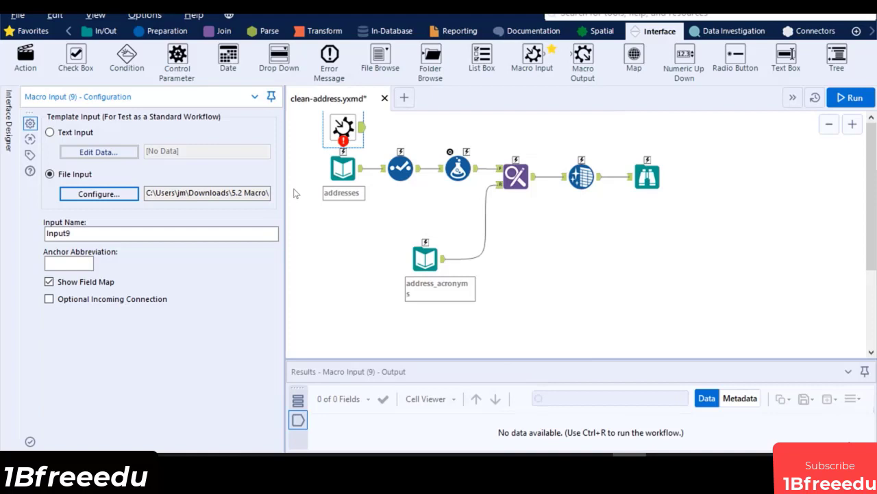
{"action": "left_click", "coordinate": [344, 176]}
- Convert the addresses Input Data tool to a macro input 'Street Address', anchor S, with Show Field Map
{"action": "right_click", "coordinate": [344, 178]}
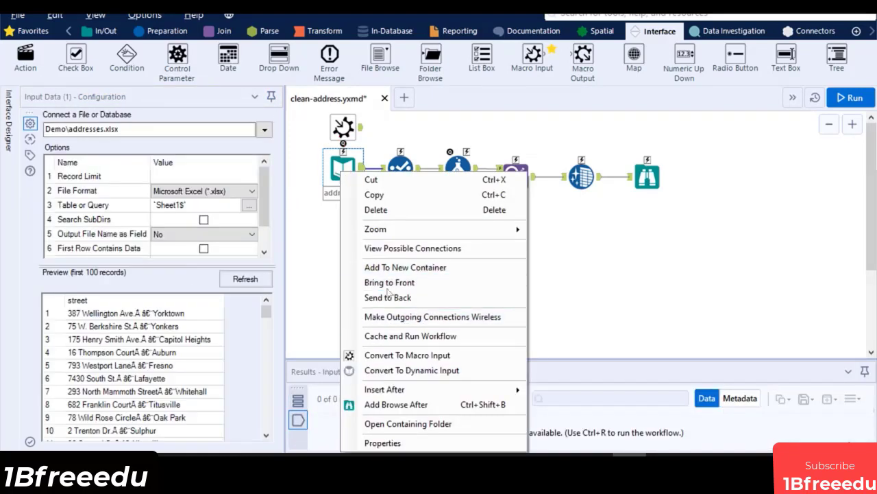
{"action": "left_click", "coordinate": [416, 356]}
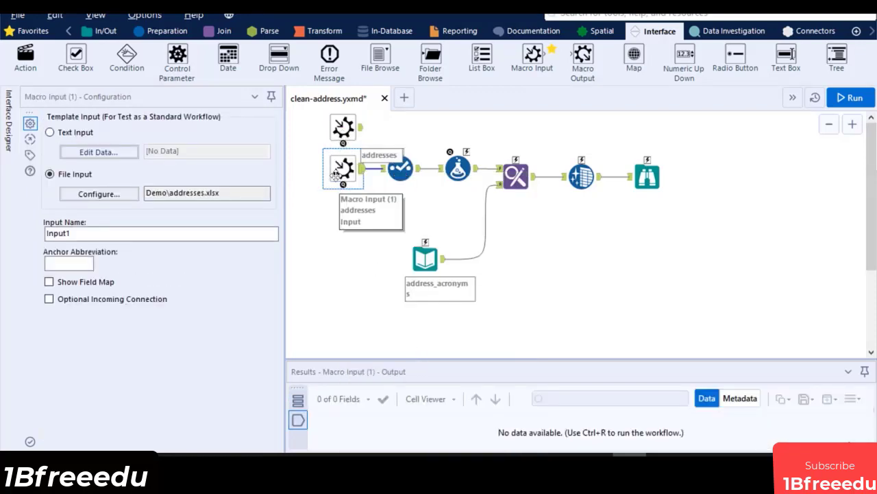
{"action": "left_click", "coordinate": [140, 231]}
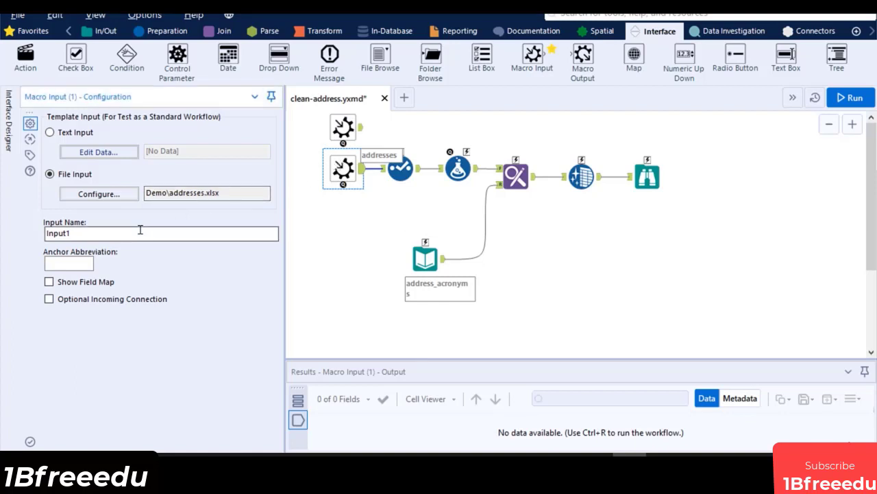
{"action": "double_click", "coordinate": [140, 231]}
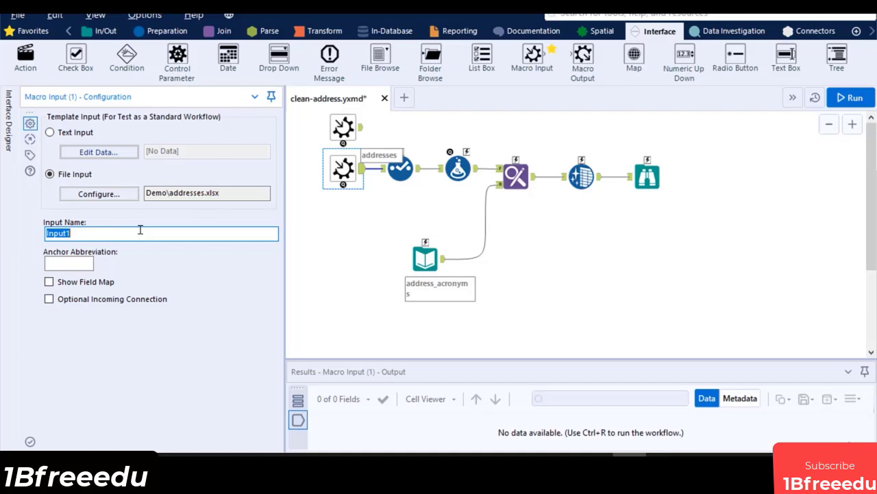
{"action": "type", "text": "Street Address"}
{"action": "key", "text": "Tab"}
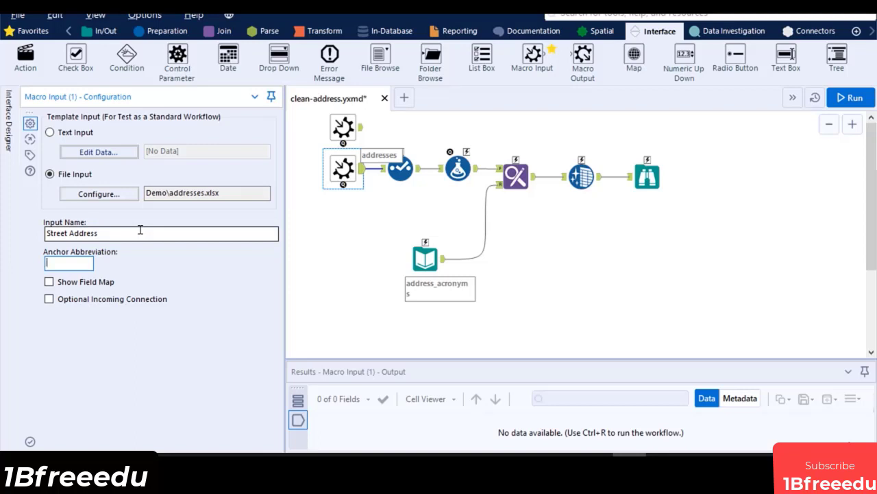
{"action": "type", "text": "S"}
{"action": "left_click", "coordinate": [49, 282]}
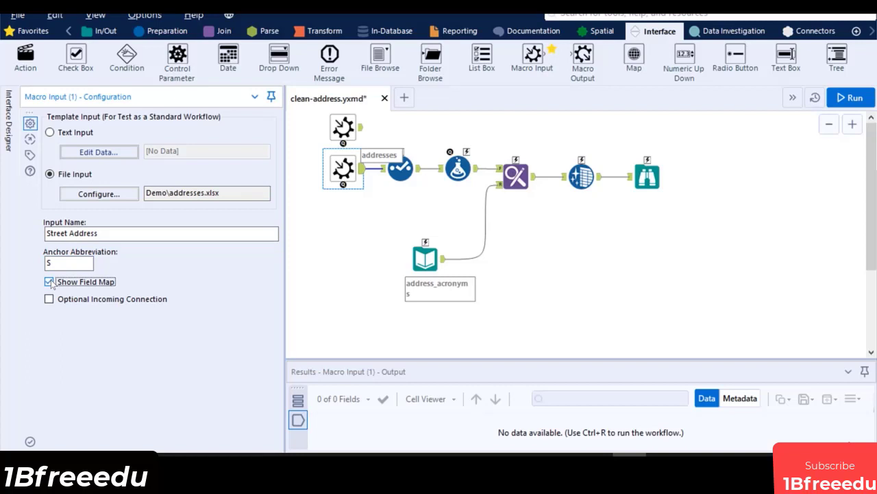
{"action": "left_click", "coordinate": [12, 130]}
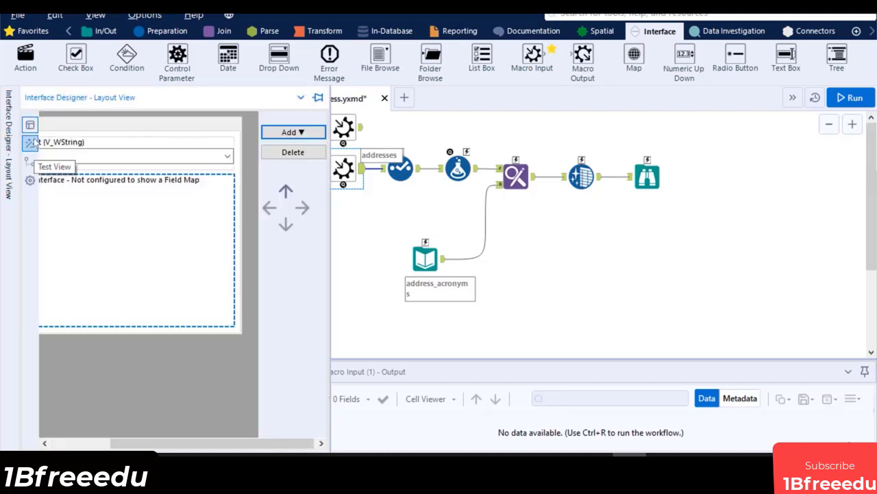
{"action": "left_click", "coordinate": [31, 142]}
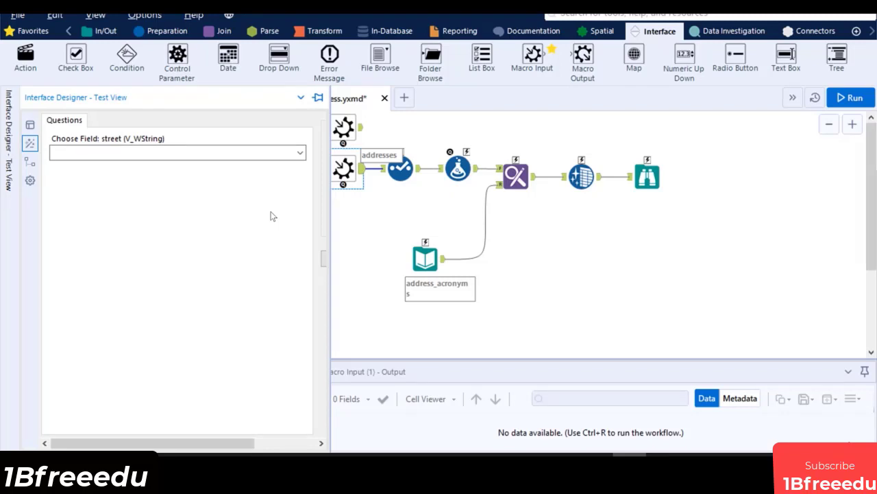
{"action": "left_click", "coordinate": [342, 169]}
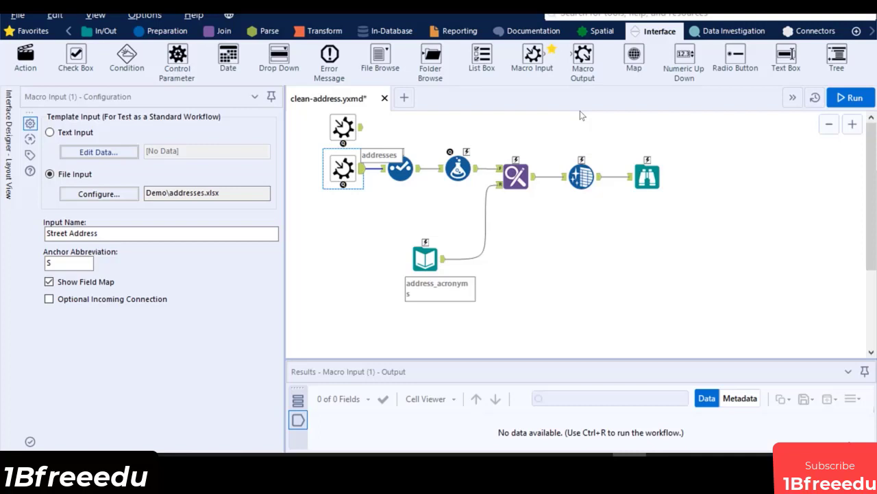
- Add a Macro Output after the last cleaning step, named 'Clean Street address' with anchor O
{"action": "left_click_drag", "start_coordinate": [582, 54], "coordinate": [655, 211]}
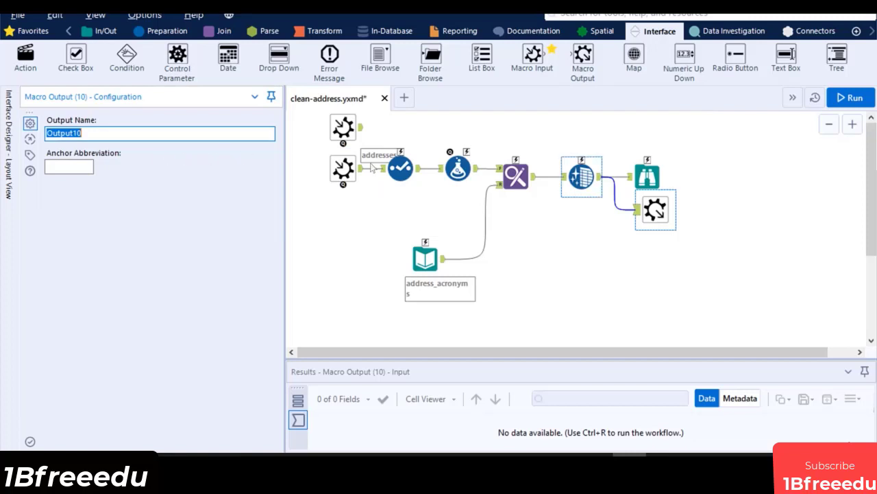
{"action": "left_click", "coordinate": [650, 179]}
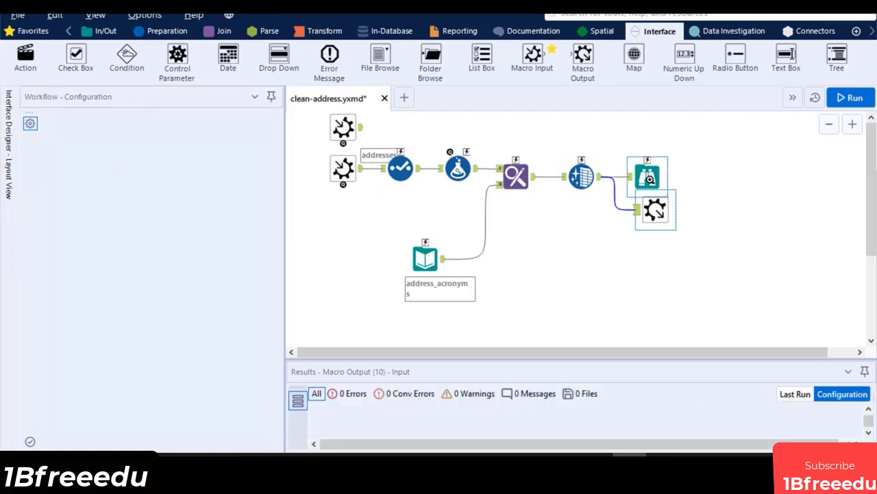
{"action": "right_click", "coordinate": [650, 180]}
{"action": "key", "text": "Down"}
{"action": "key", "text": "Down"}
{"action": "key", "text": "Down"}
{"action": "key", "text": "Down"}
{"action": "key", "text": "Down"}
{"action": "key", "text": "Down"}
{"action": "key", "text": "Down"}
{"action": "key", "text": "Down"}
{"action": "key", "text": "Down"}
{"action": "key", "text": "Down"}
{"action": "key", "text": "Down"}
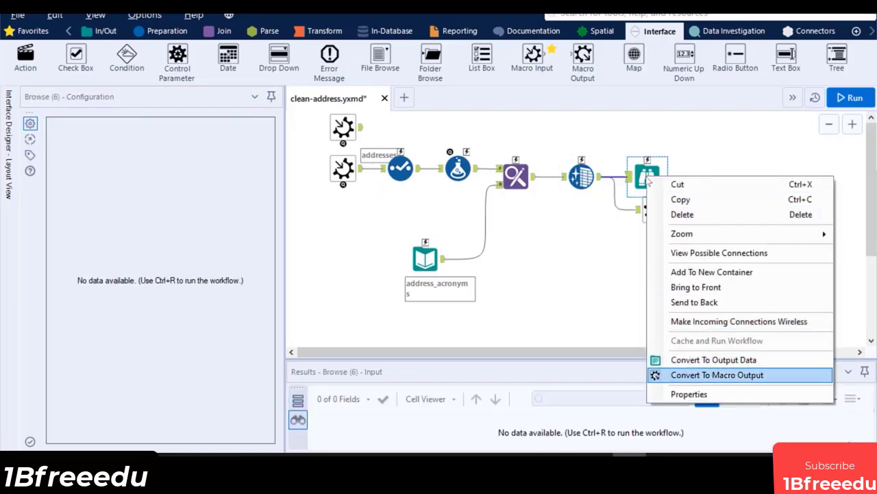
{"action": "left_click", "coordinate": [623, 255]}
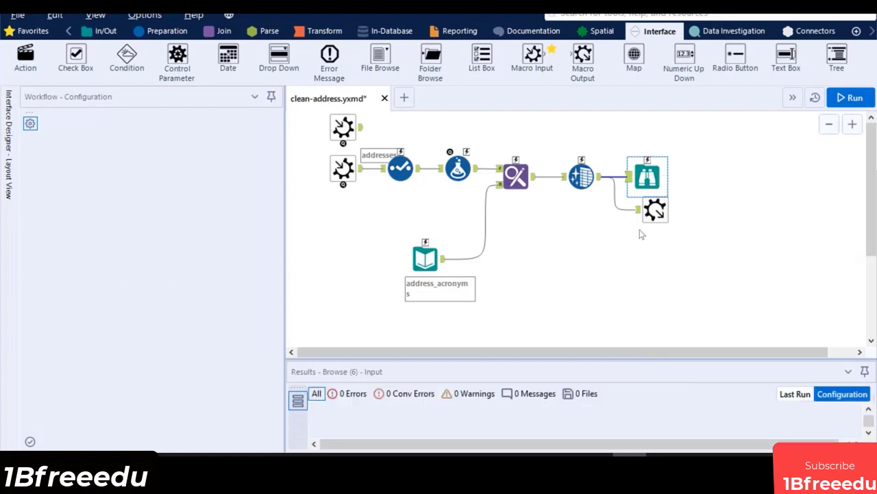
{"action": "left_click", "coordinate": [654, 211]}
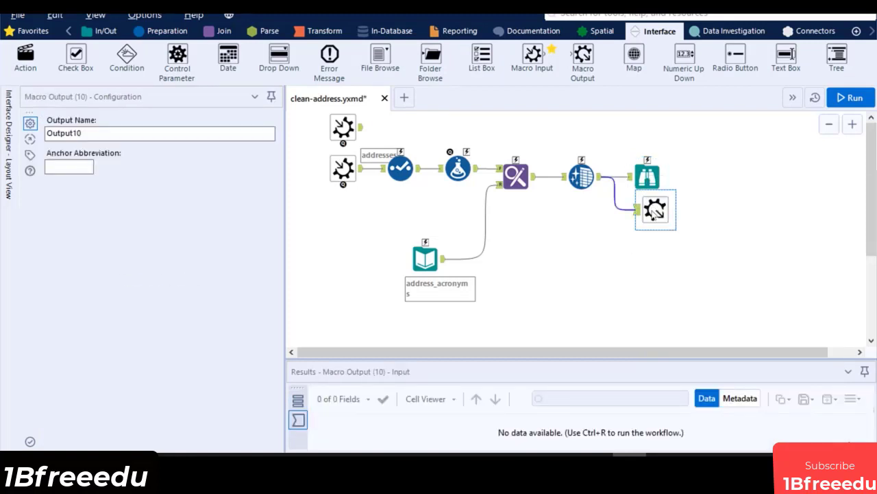
{"action": "left_click", "coordinate": [109, 134]}
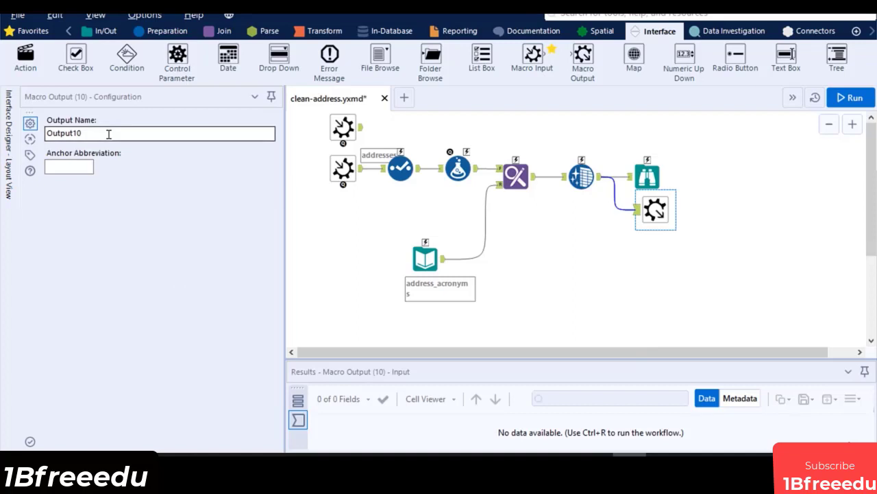
{"action": "double_click", "coordinate": [108, 134]}
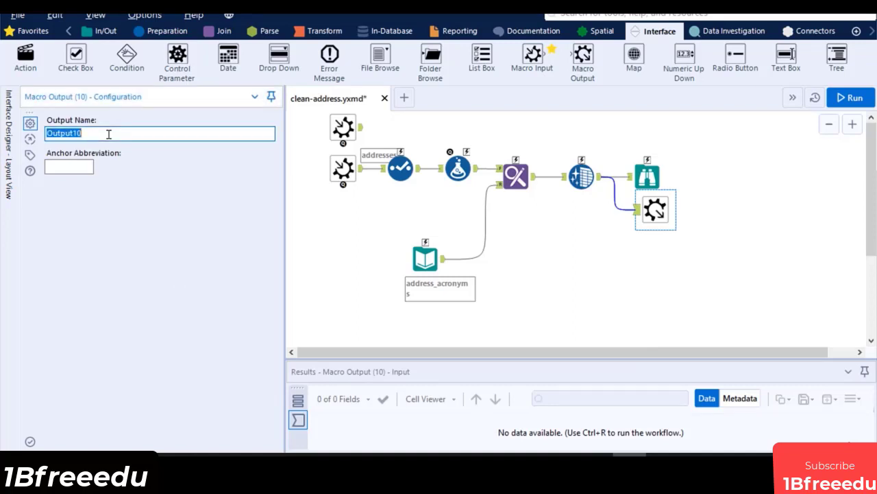
{"action": "type", "text": "Clean Street address"}
{"action": "key", "text": "Tab"}
{"action": "type", "text": "O"}
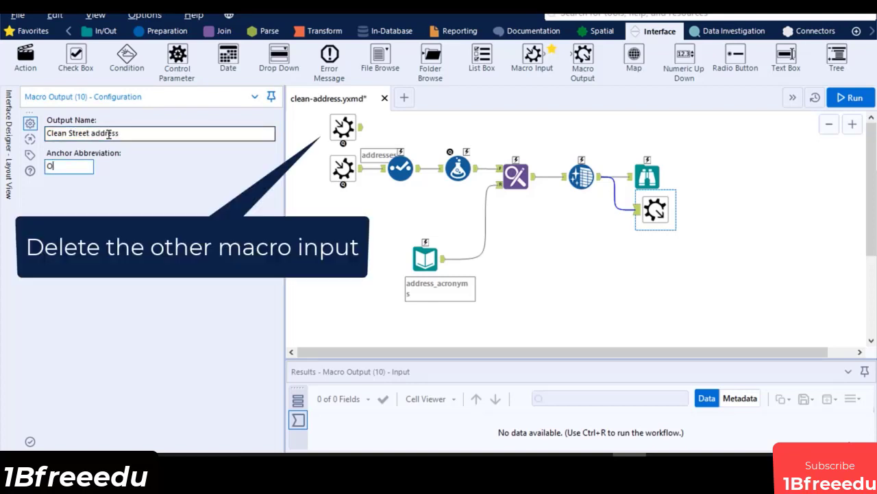
- Delete the unused macro input, run the workflow, and show messages from all tools
{"action": "left_click", "coordinate": [351, 128]}
{"action": "right_click", "coordinate": [343, 128]}
{"action": "left_click", "coordinate": [529, 148]}
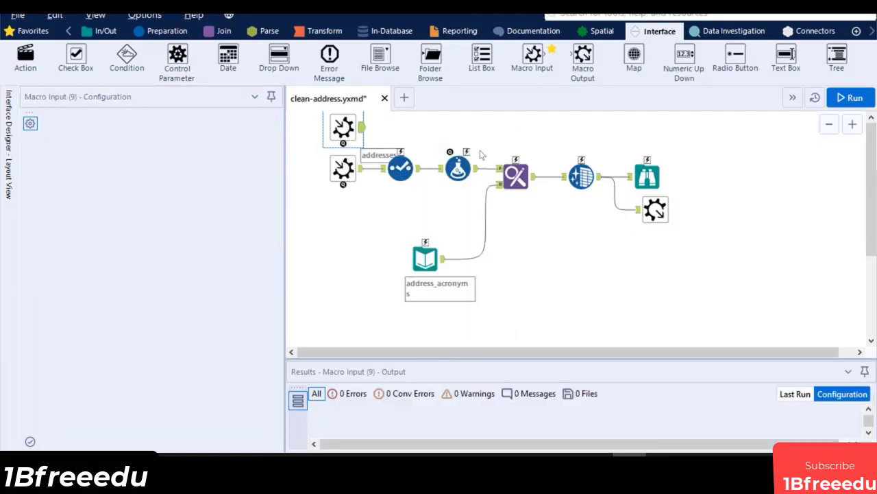
{"action": "left_click", "coordinate": [848, 98]}
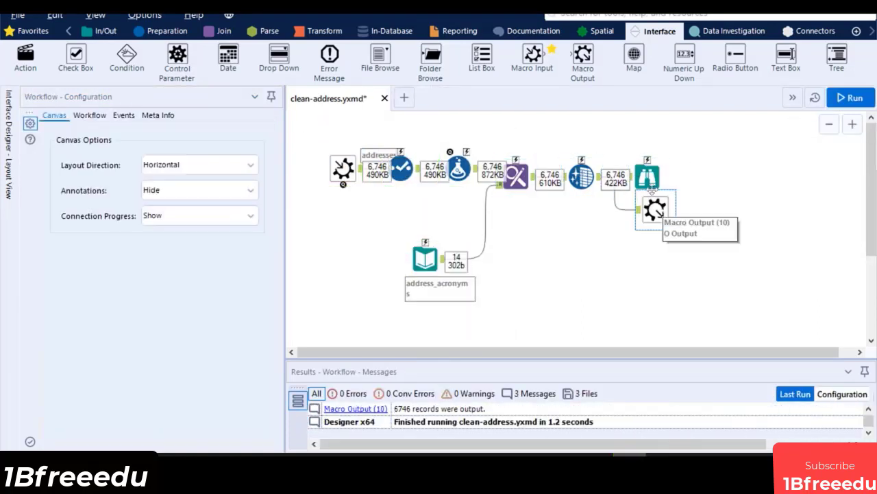
{"action": "left_click", "coordinate": [319, 225]}
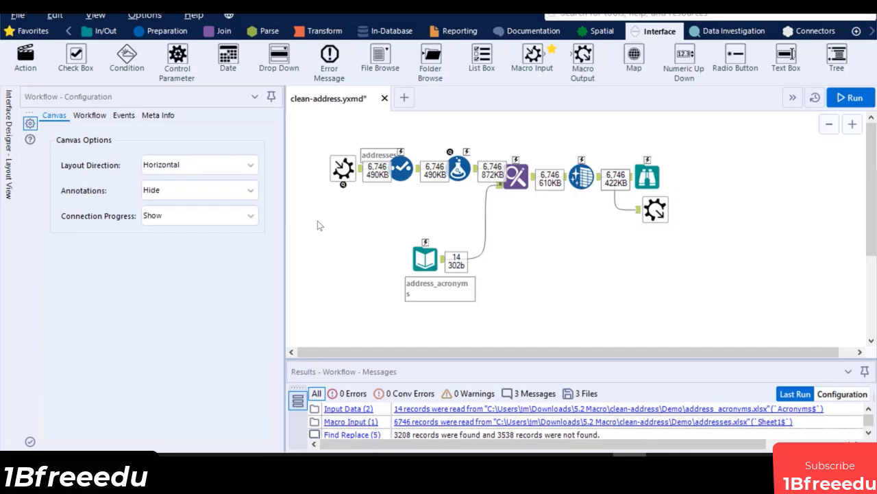
- In Interface Designer Properties, choose Custom Icon and load macro_icon.png
{"action": "left_click", "coordinate": [8, 190]}
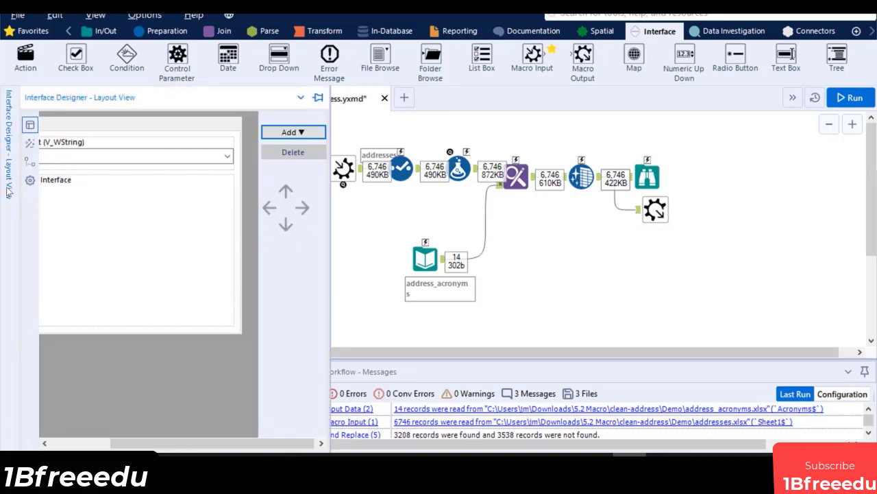
{"action": "left_click", "coordinate": [29, 180]}
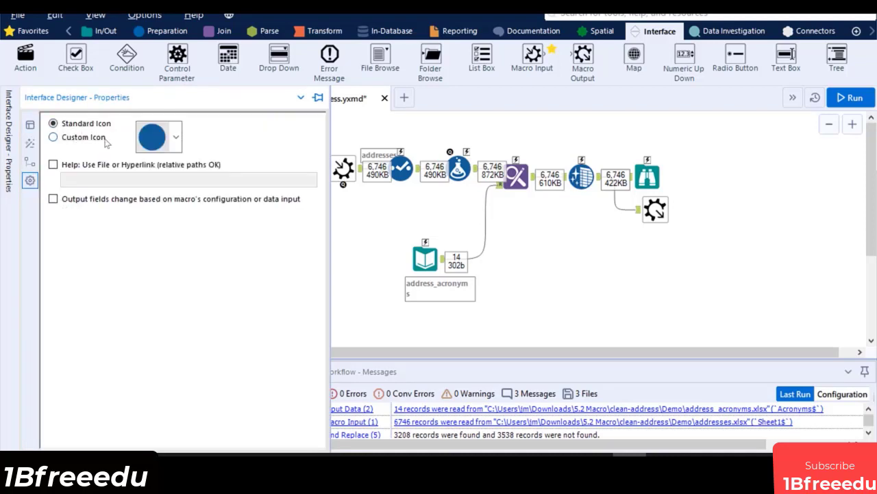
{"action": "left_click", "coordinate": [175, 136]}
{"action": "left_click", "coordinate": [175, 136]}
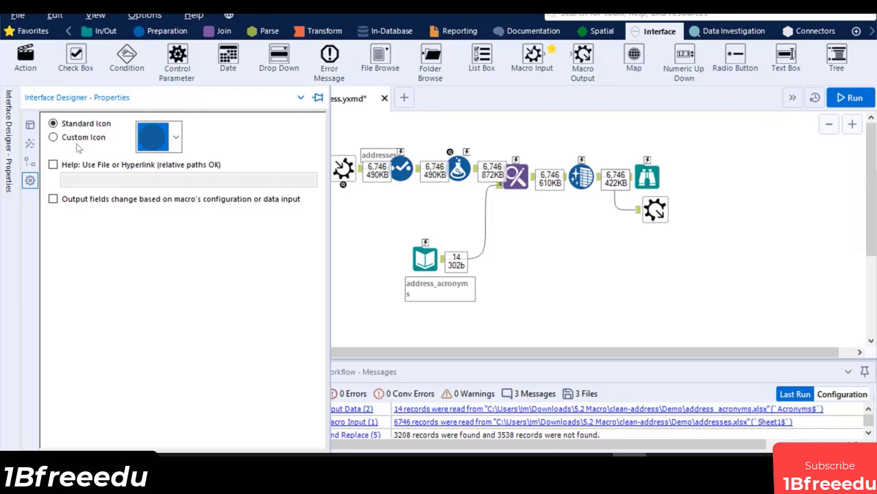
{"action": "left_click", "coordinate": [54, 138]}
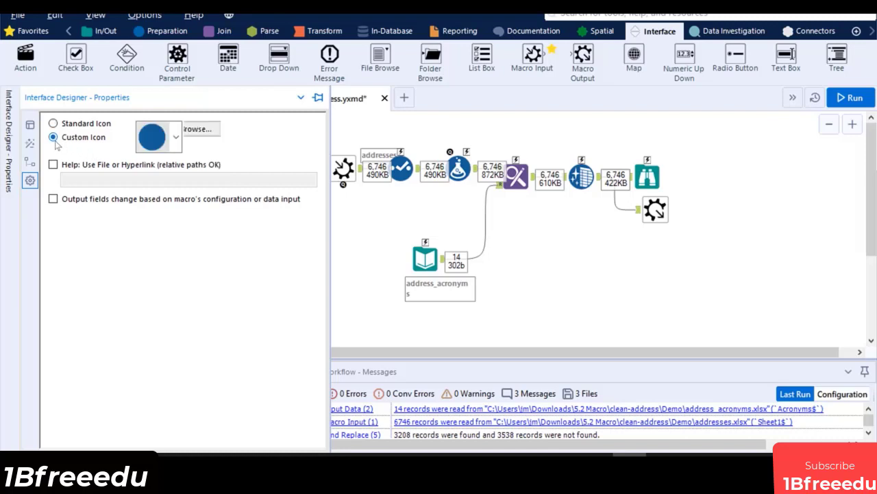
{"action": "left_click", "coordinate": [198, 132]}
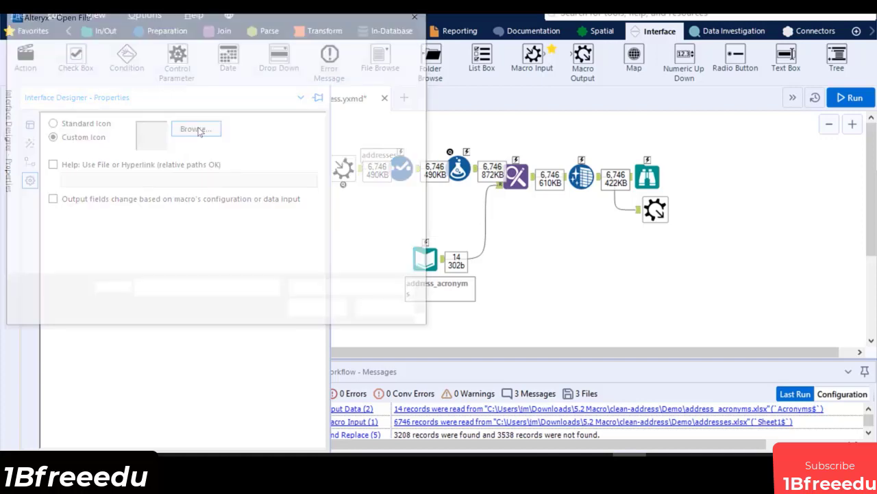
{"action": "left_click", "coordinate": [240, 123]}
{"action": "double_click", "coordinate": [245, 132]}
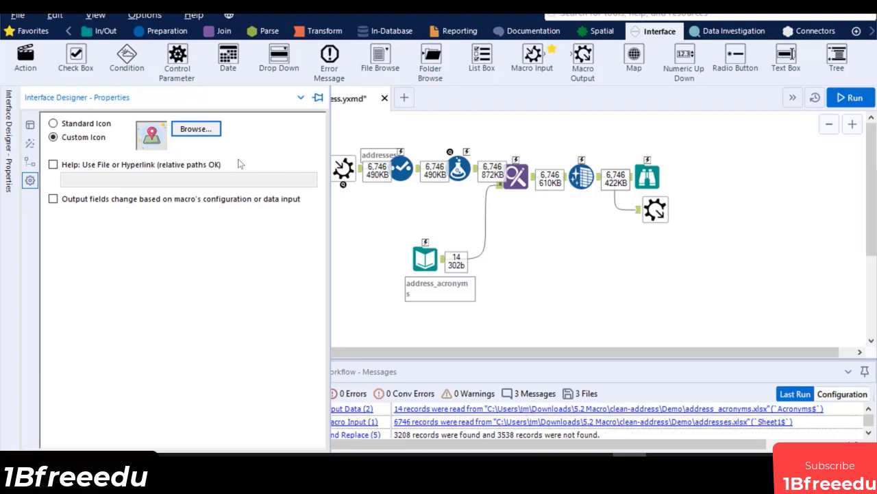
- Confirm the Standard Macro type and save the macro under the name 'address cleaner'
{"action": "left_click", "coordinate": [376, 224]}
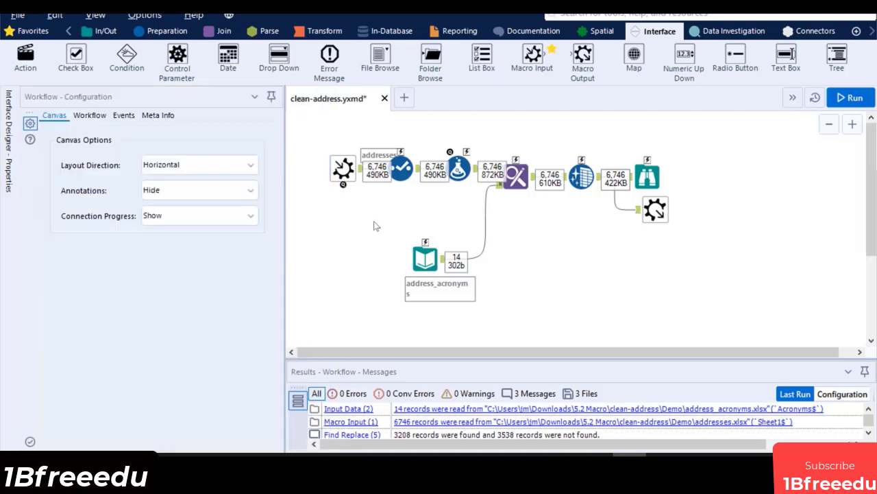
{"action": "left_click", "coordinate": [99, 120]}
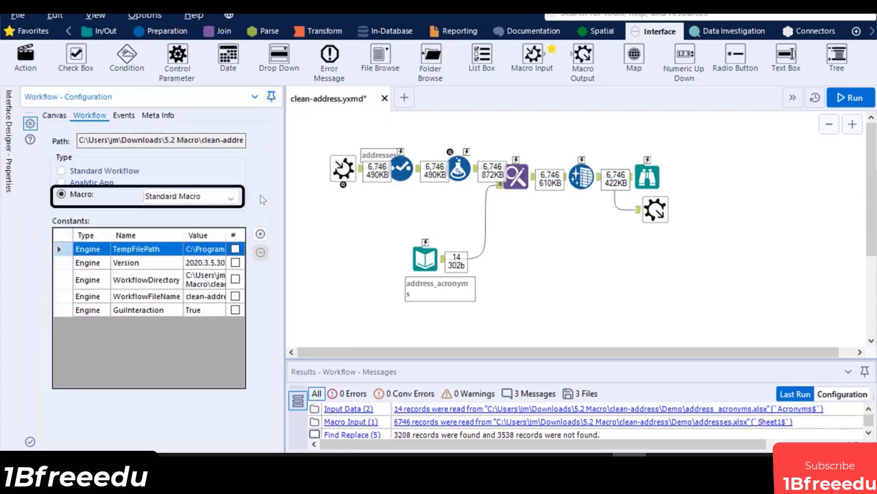
{"action": "key", "text": "ctrl+s"}
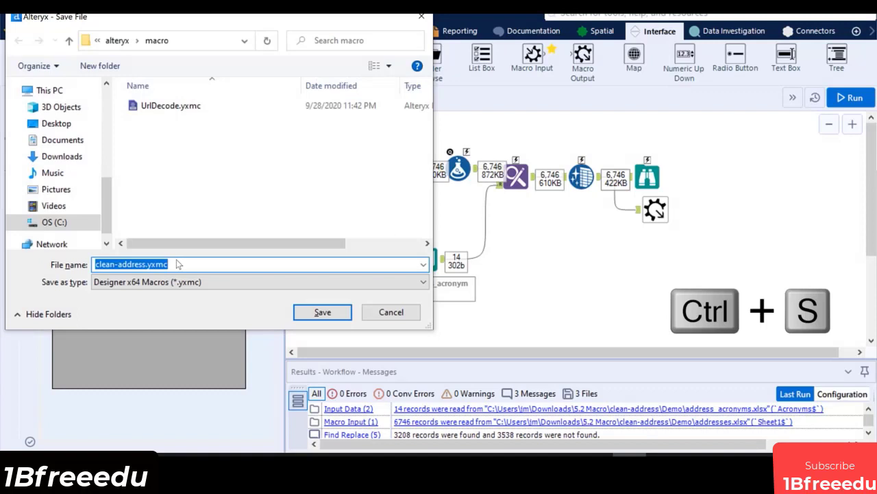
{"action": "type", "text": "address clean"}
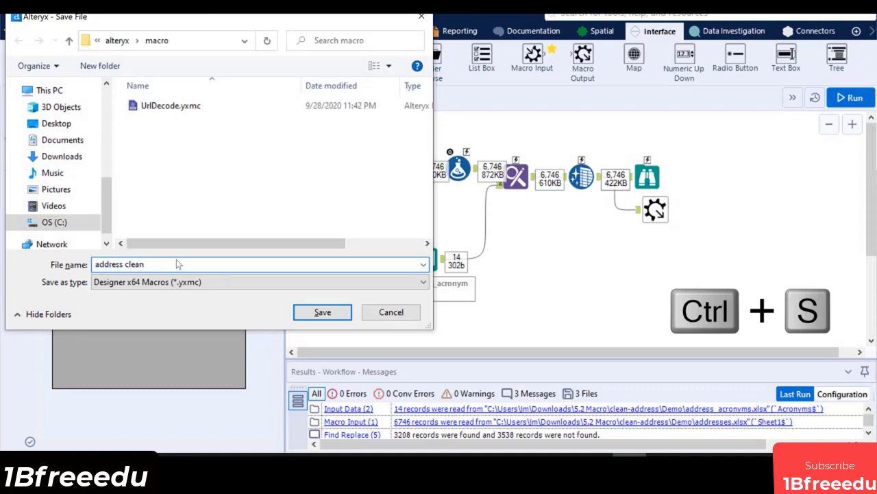
{"action": "key", "text": "BackSpace"}
{"action": "key", "text": "BackSpace"}
{"action": "key", "text": "BackSpace"}
{"action": "key", "text": "BackSpace"}
{"action": "key", "text": "BackSpace"}
{"action": "key", "text": "BackSpace"}
{"action": "type", "text": "cle"}
{"action": "key", "text": "BackSpace"}
{"action": "type", "text": "eaner"}
{"action": "key", "text": "Return"}
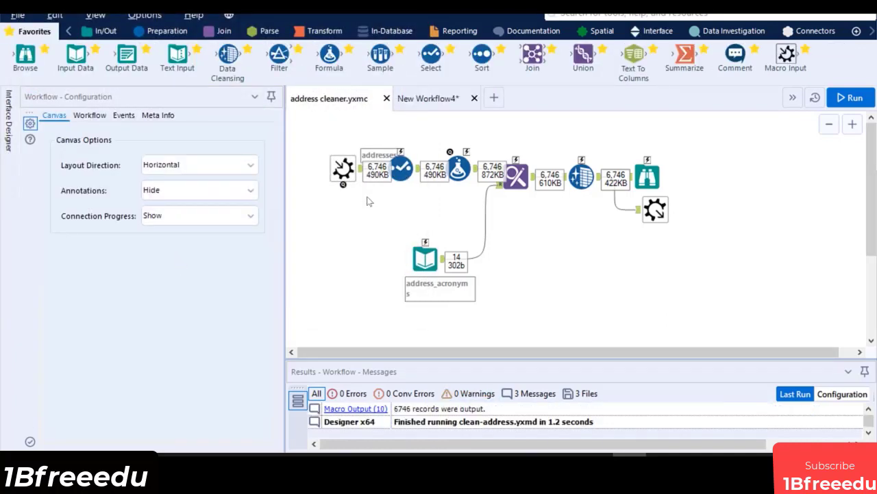
- In New Workflow4, insert the address cleaner macro after the addresses input
{"action": "left_click", "coordinate": [423, 100]}
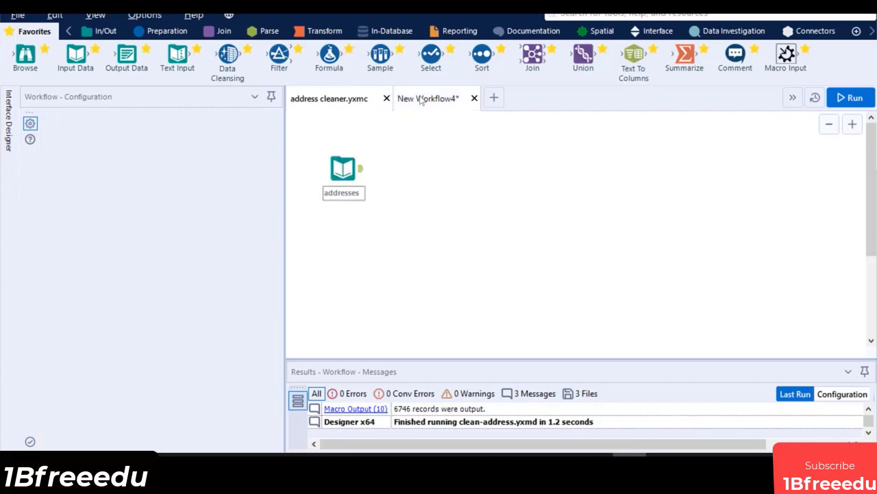
{"action": "right_click", "coordinate": [412, 157]}
{"action": "mouse_move", "coordinate": [469, 184]}
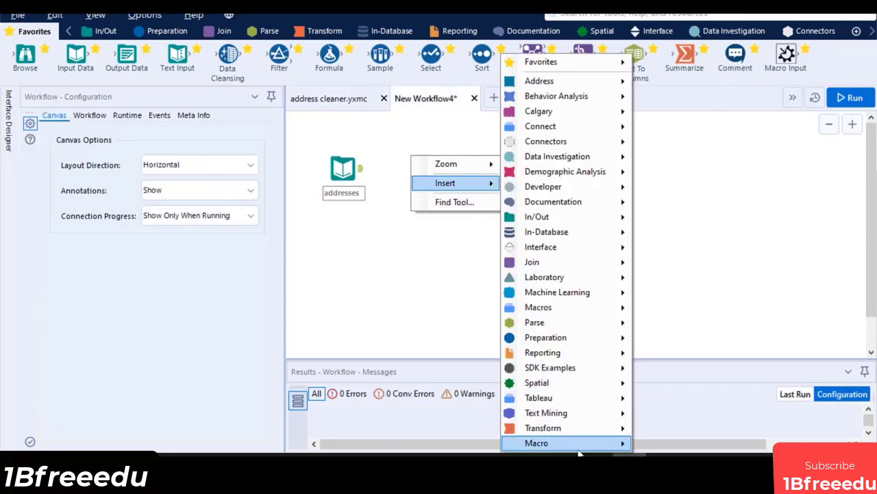
{"action": "mouse_move", "coordinate": [583, 443]}
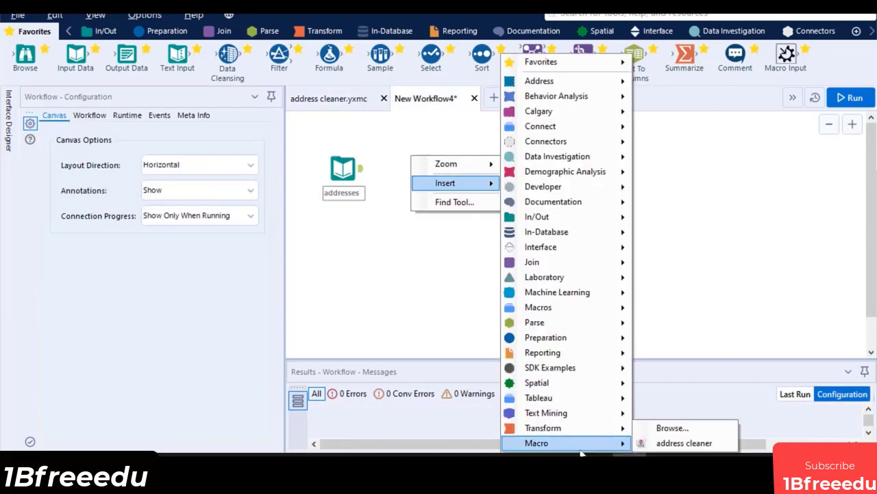
{"action": "left_click", "coordinate": [683, 442]}
{"action": "left_click", "coordinate": [435, 173]}
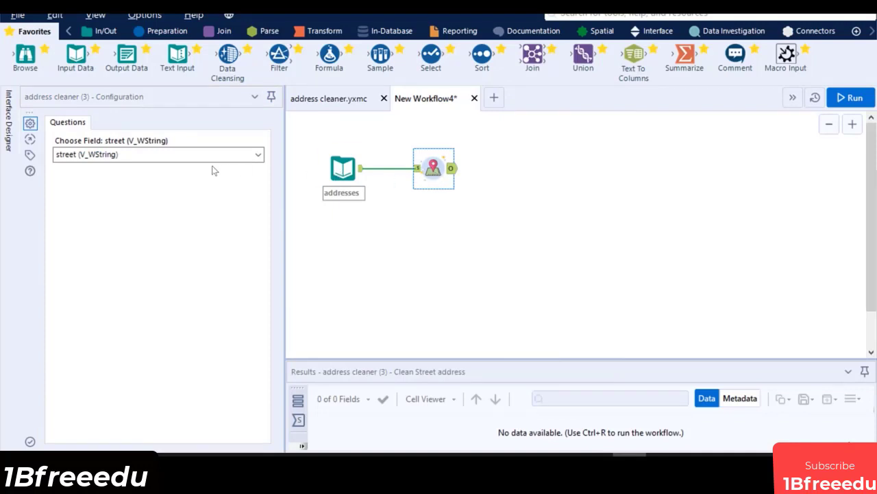
- Set the macro to clean the street field, run it, and review the cleaned output
{"action": "left_click", "coordinate": [211, 158]}
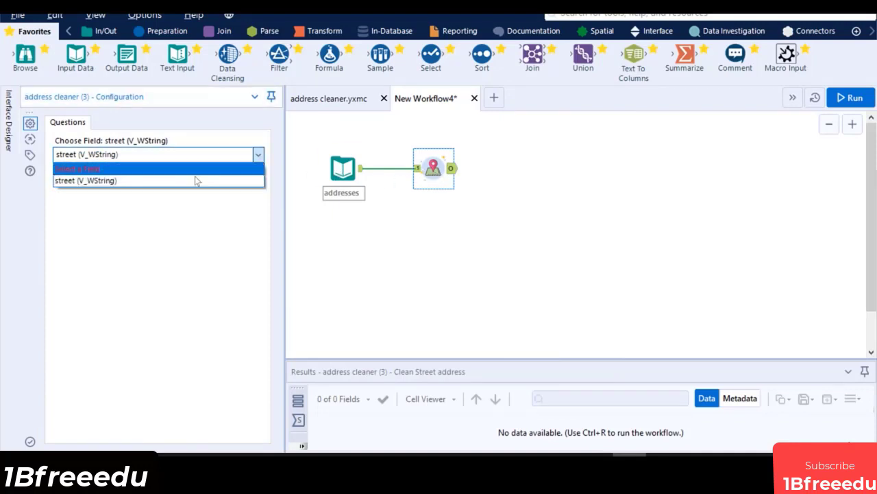
{"action": "left_click", "coordinate": [196, 180]}
{"action": "left_click", "coordinate": [844, 98]}
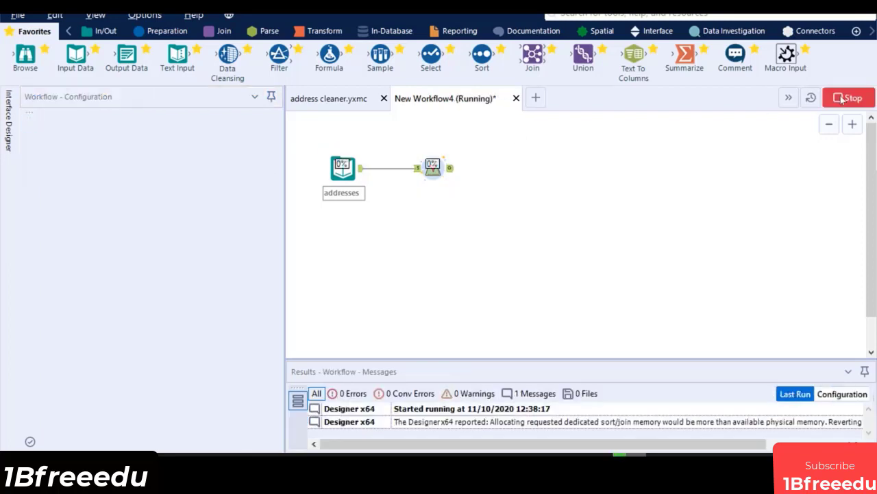
{"action": "left_click", "coordinate": [343, 168]}
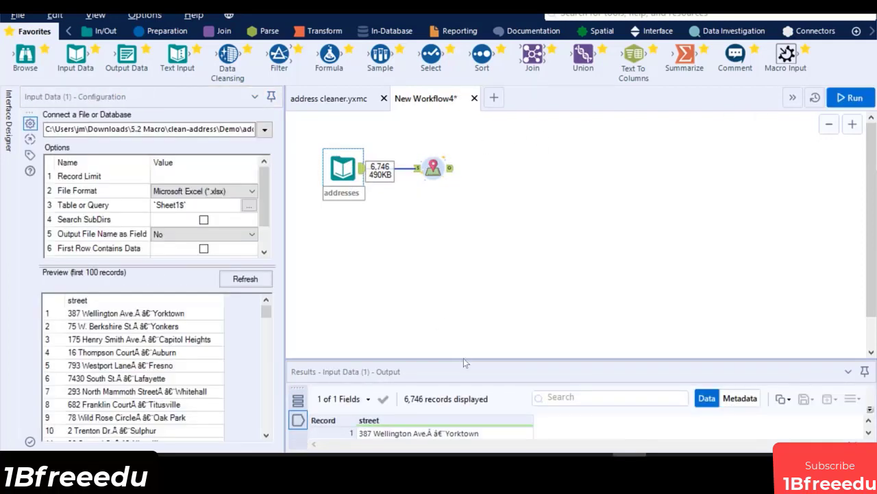
{"action": "left_click", "coordinate": [433, 167]}
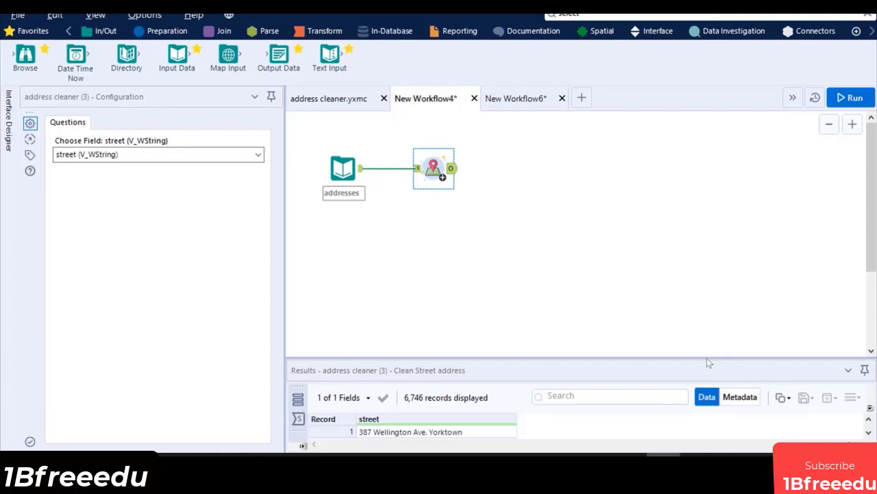
{"action": "left_click_drag", "start_coordinate": [707, 358], "coordinate": [696, 249]}
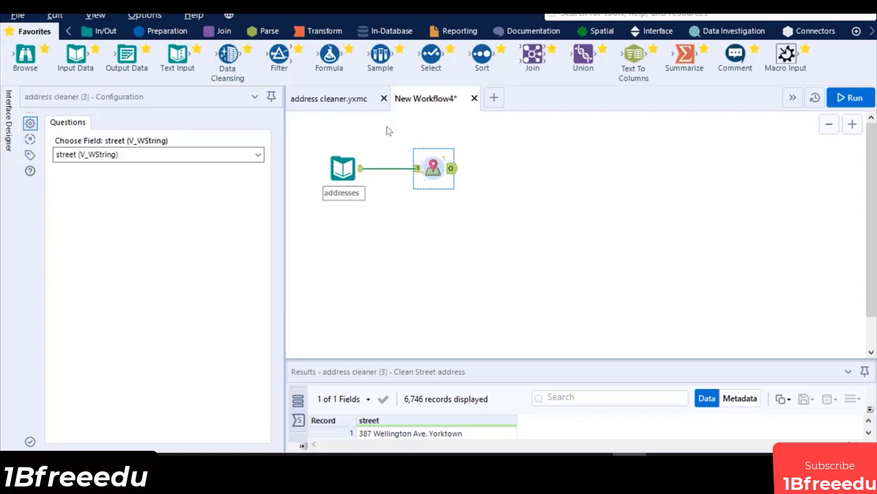
- Enable 'Display macro indicators on tools' on the Canvas tab of User Settings and save
{"action": "left_click", "coordinate": [153, 16]}
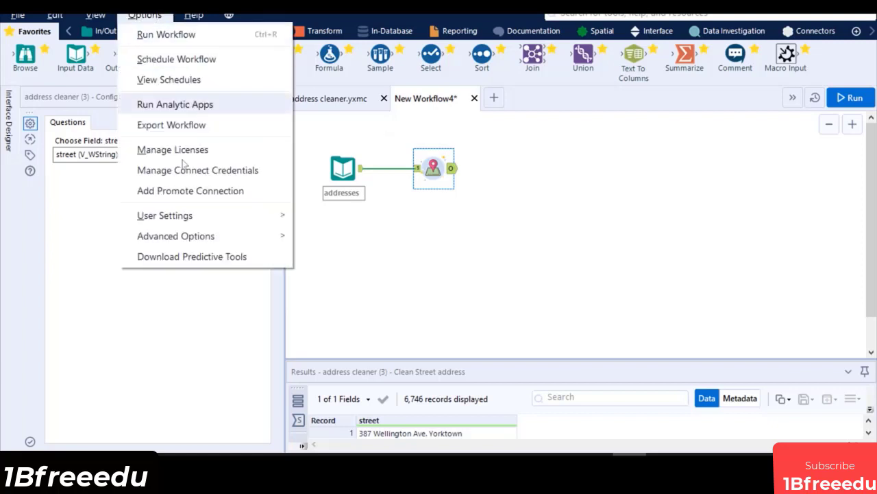
{"action": "mouse_move", "coordinate": [229, 215]}
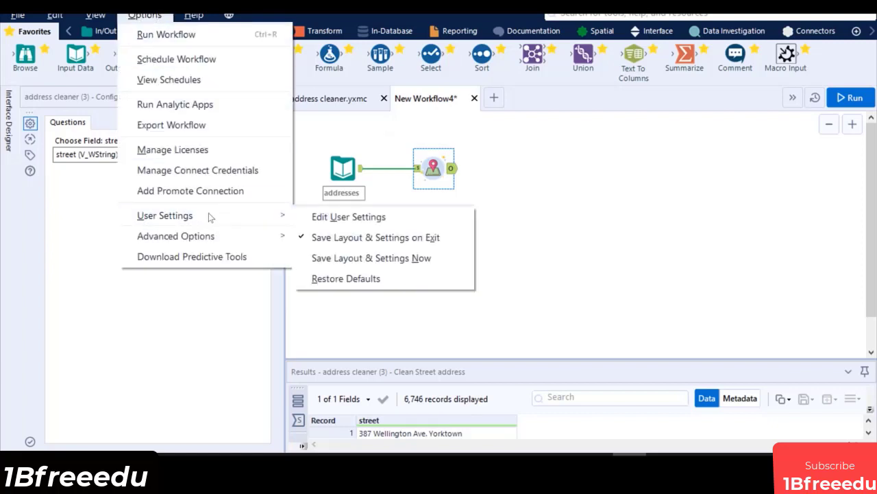
{"action": "left_click", "coordinate": [337, 218]}
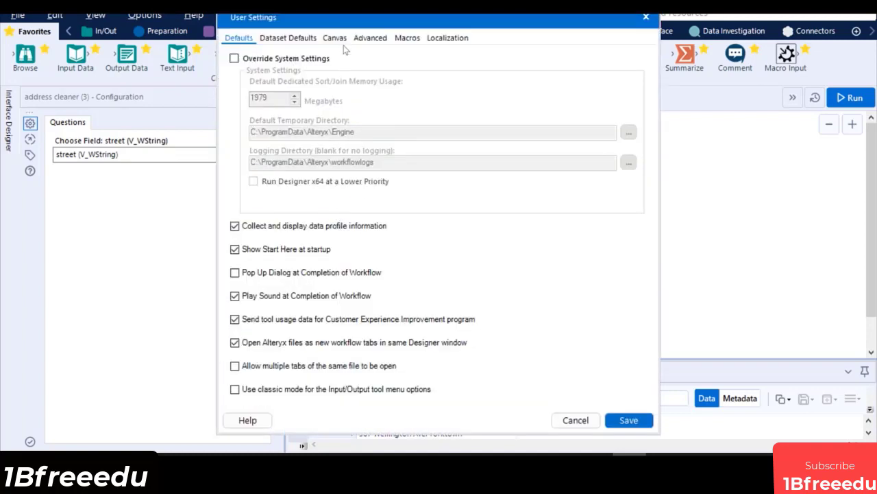
{"action": "left_click", "coordinate": [335, 39]}
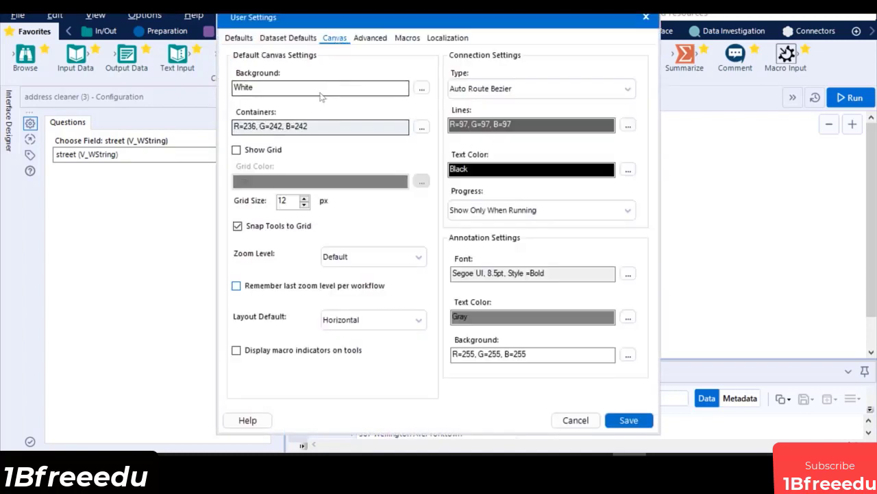
{"action": "left_click", "coordinate": [236, 351]}
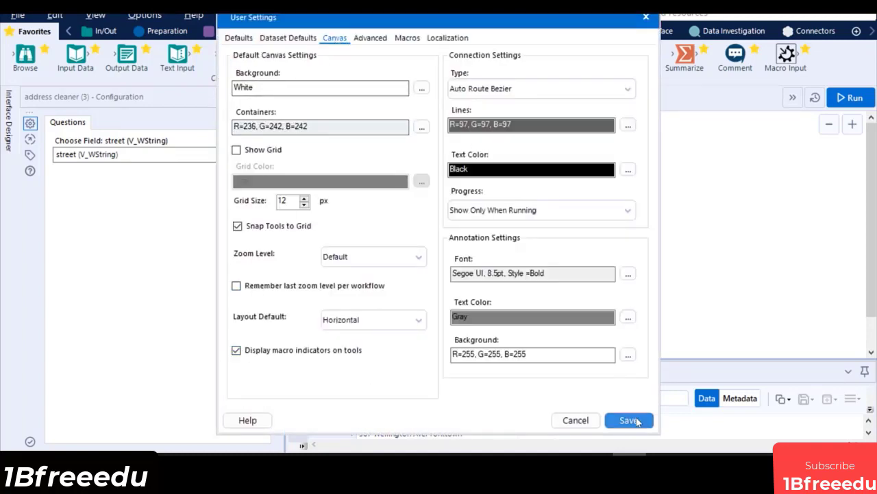
{"action": "left_click", "coordinate": [629, 421]}
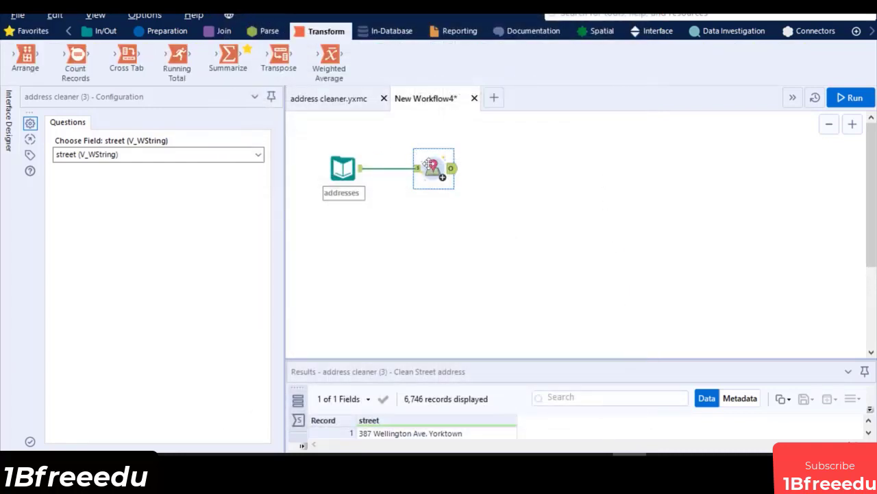
- Bring up the address cleaner tool's context menu, then switch to the New Workflow6 tab
{"action": "right_click", "coordinate": [436, 165]}
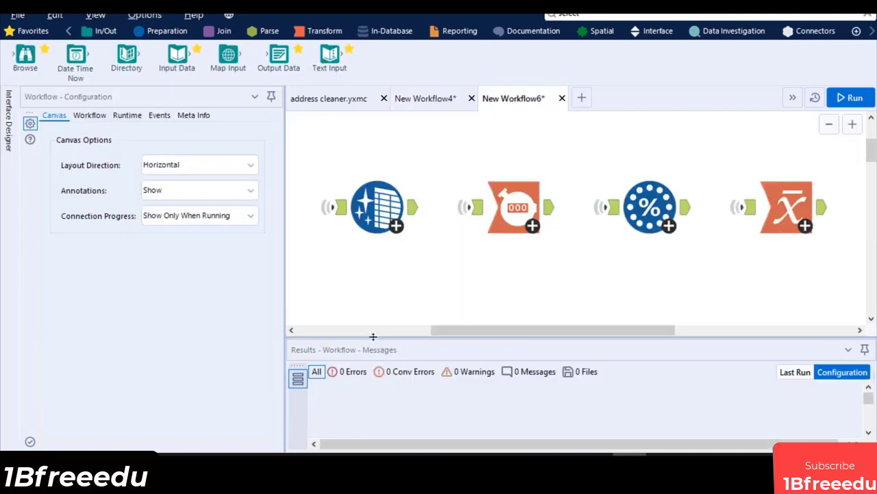
{"action": "left_click", "coordinate": [607, 389]}
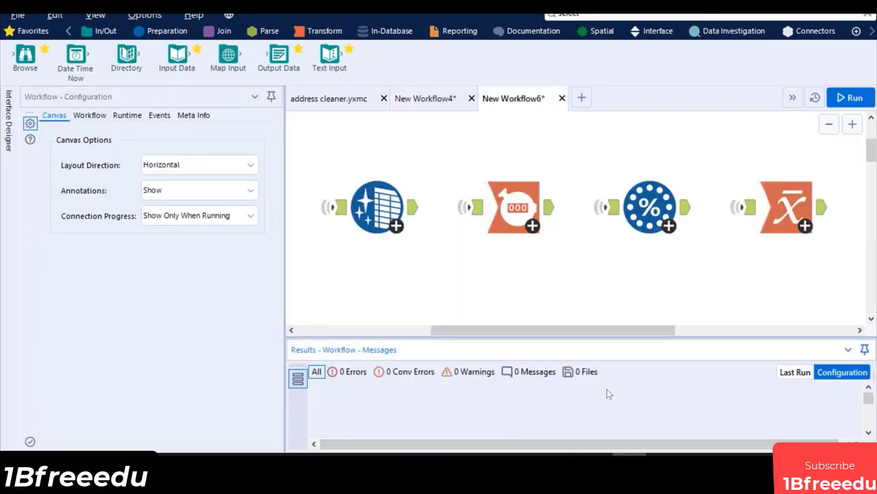